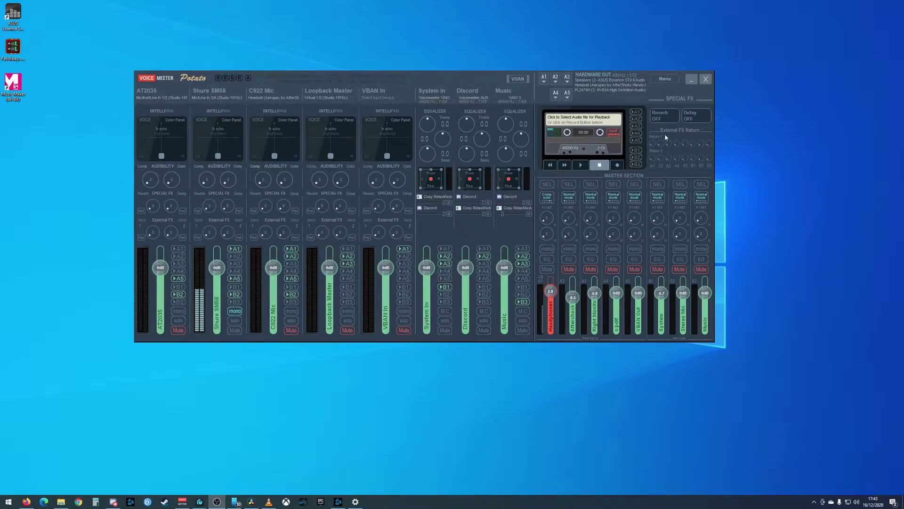
Step: Open Voicemeeter's System Settings/Options window, move it up and left, then close it
{"action": "left_click", "coordinate": [665, 79]}
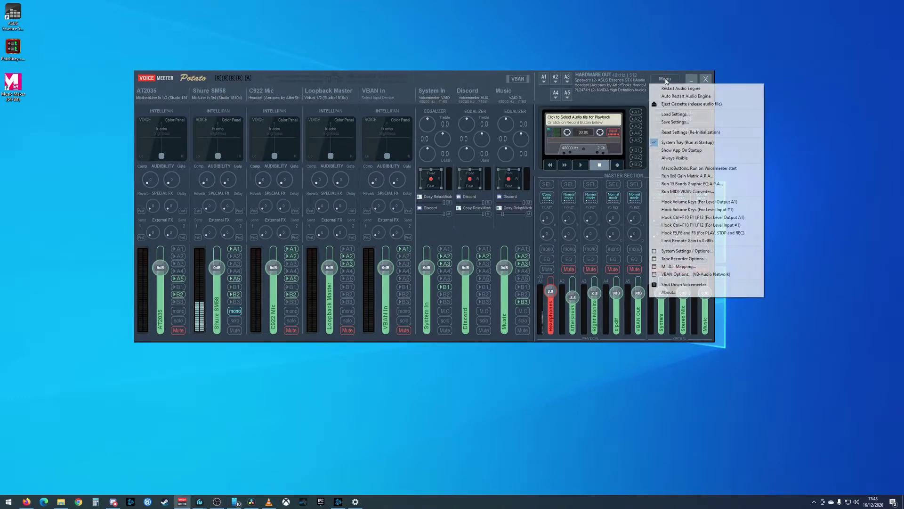
{"action": "left_click", "coordinate": [683, 252]}
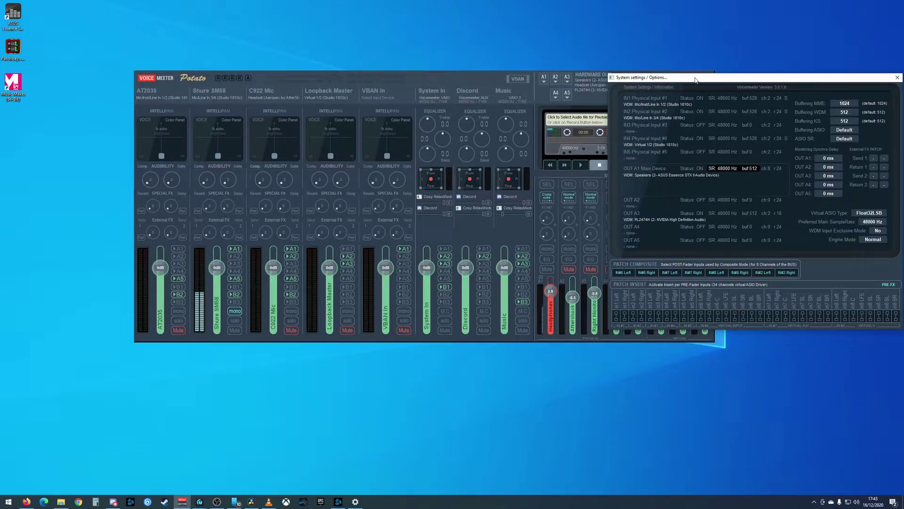
{"action": "left_click_drag", "start_coordinate": [696, 83], "coordinate": [652, 23]}
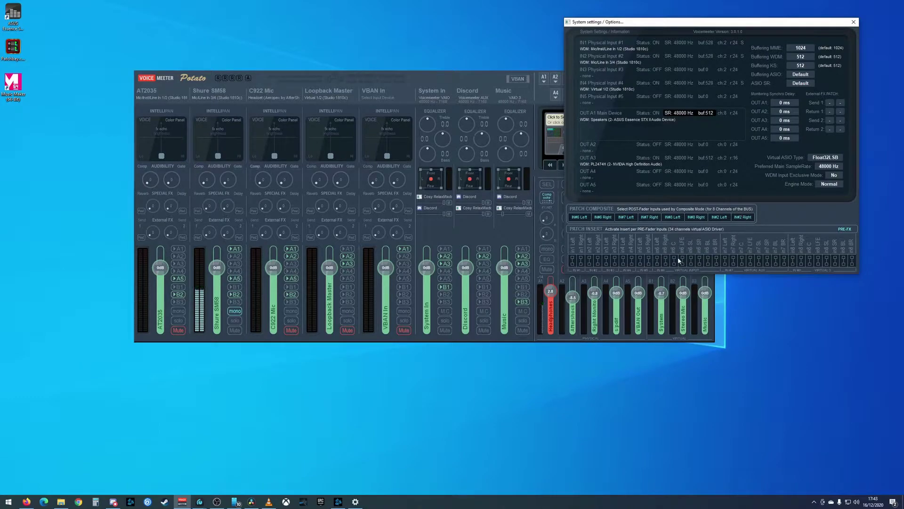
{"action": "left_click", "coordinate": [651, 166]}
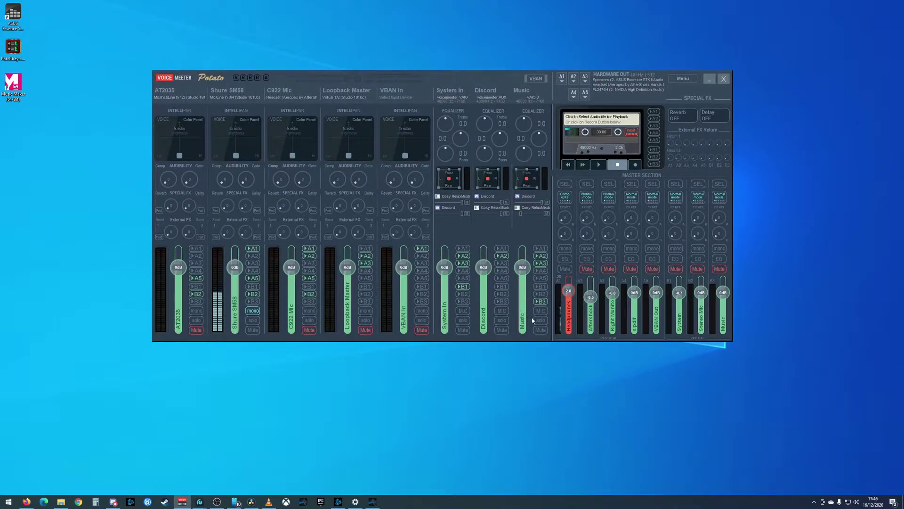
Step: Cycle Voicemeeter's A1 output bus mode back to Normal
{"action": "left_click", "coordinate": [566, 198]}
{"action": "left_click", "coordinate": [566, 198]}
{"action": "left_click", "coordinate": [565, 198]}
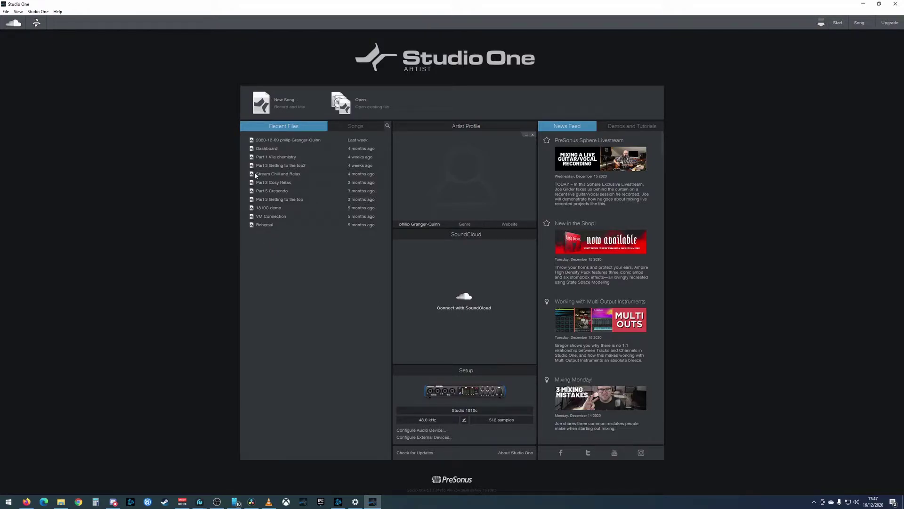
Step: Create a new Empty Song in Studio One, then close it with Ctrl+W
{"action": "left_click", "coordinate": [277, 102]}
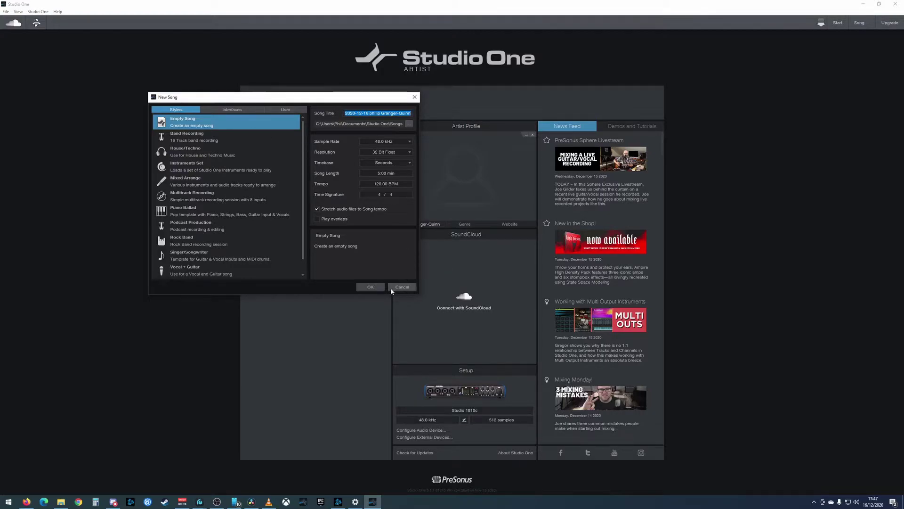
{"action": "left_click", "coordinate": [370, 288]}
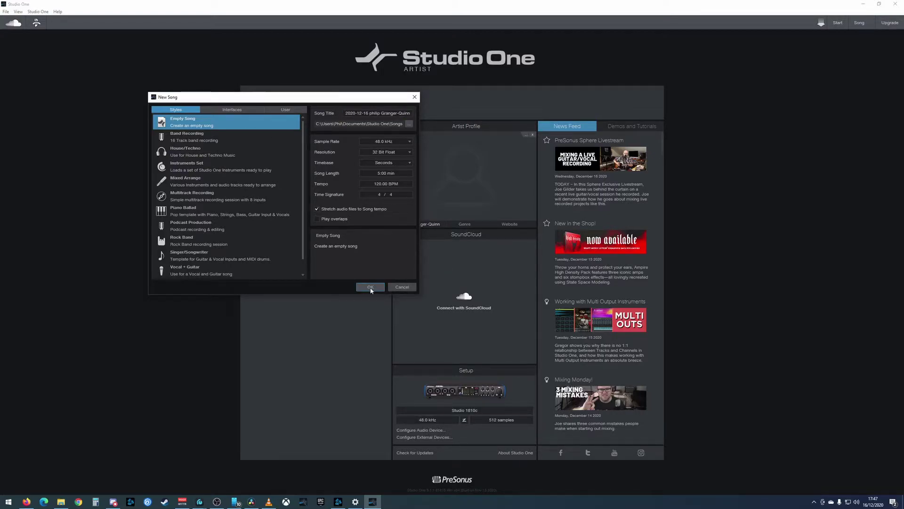
{"action": "left_click", "coordinate": [370, 288]}
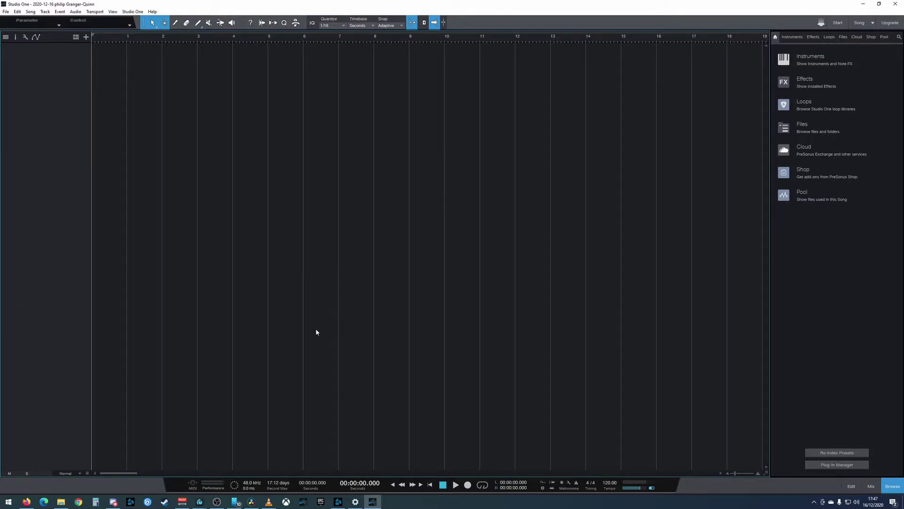
{"action": "key", "text": "ctrl+w"}
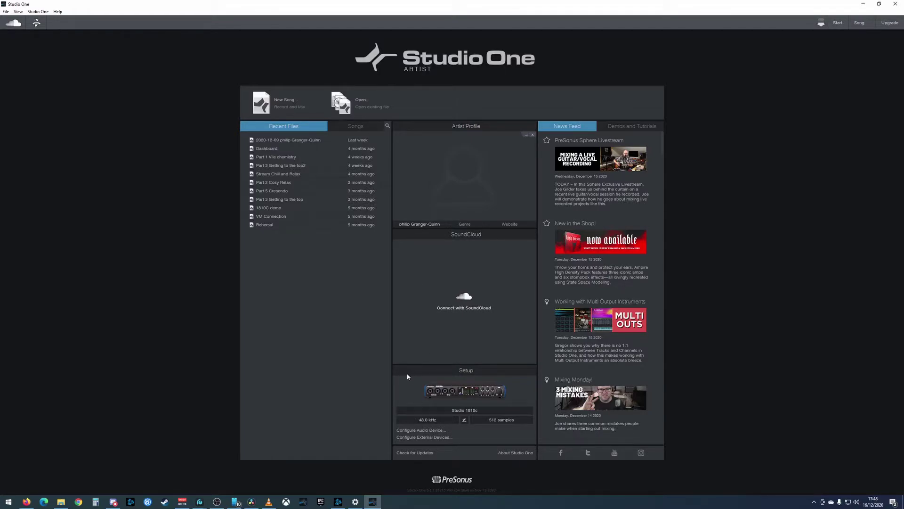
Step: Choose Voicemeeter Potato Insert Virtual as Studio One's audio device in the Setup options and confirm
{"action": "left_click", "coordinate": [470, 390]}
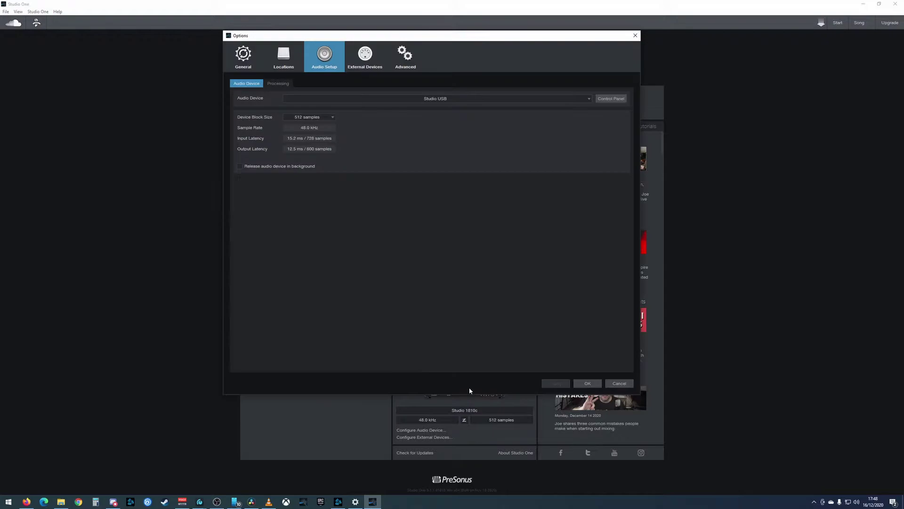
{"action": "left_click", "coordinate": [414, 99]}
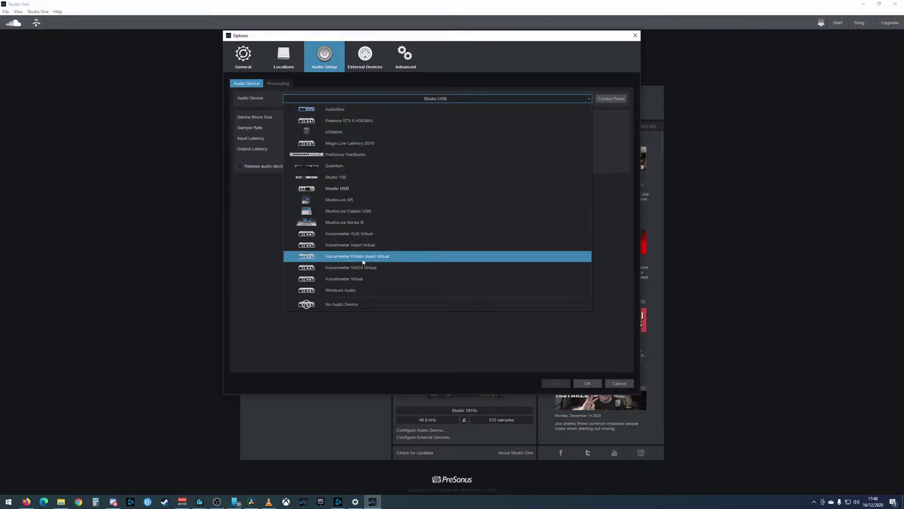
{"action": "left_click", "coordinate": [349, 257]}
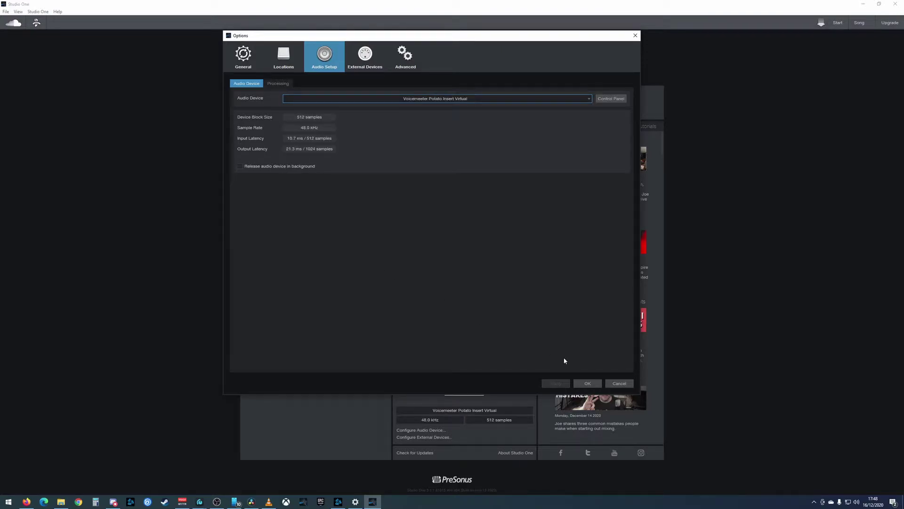
{"action": "left_click", "coordinate": [587, 383]}
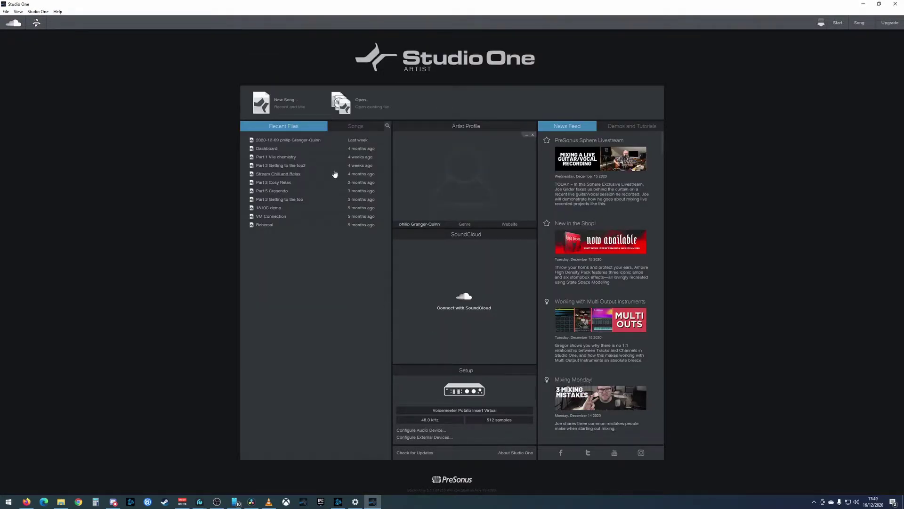
Step: Create an empty song and open Audio I/O Setup from the Mix inputs, selecting all three input rows
{"action": "left_click", "coordinate": [288, 102]}
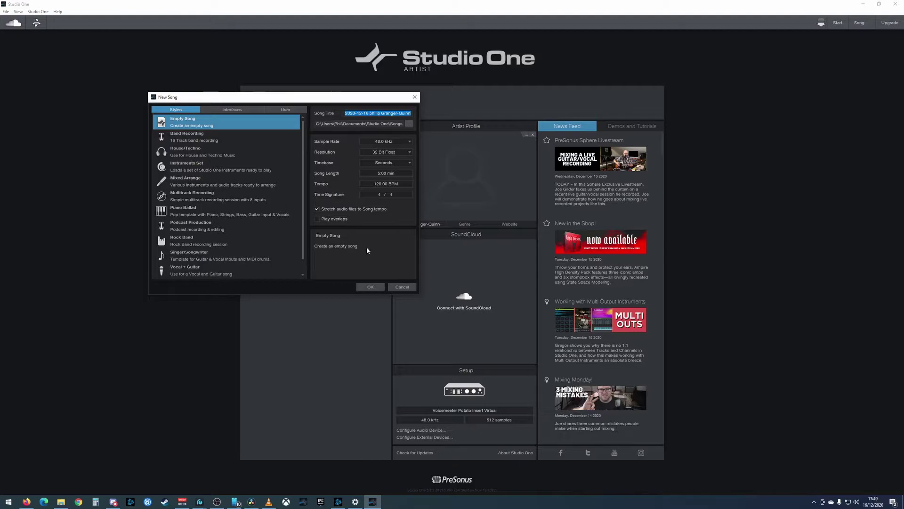
{"action": "left_click", "coordinate": [371, 286]}
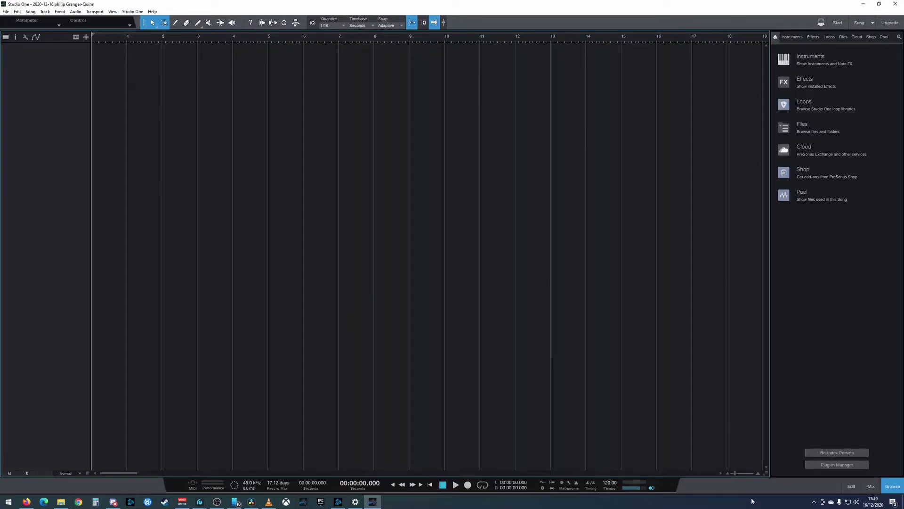
{"action": "left_click", "coordinate": [871, 486]}
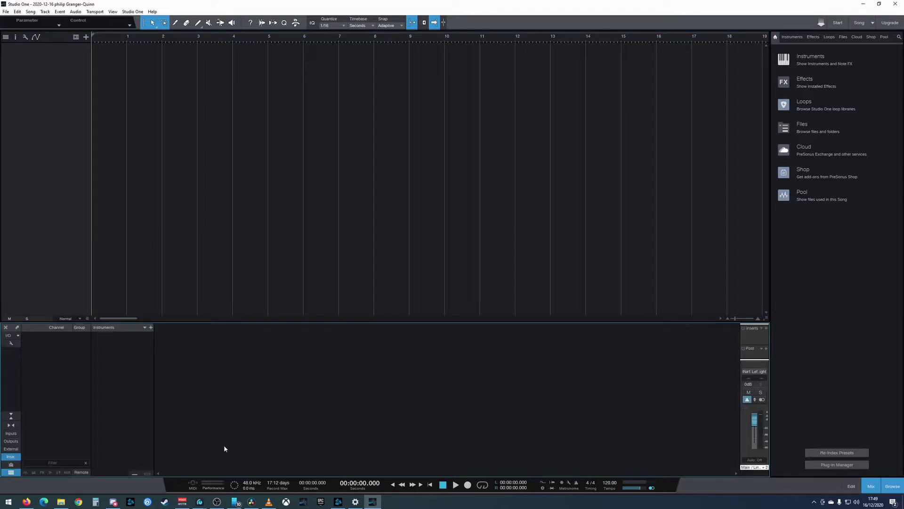
{"action": "right_click", "coordinate": [11, 437]}
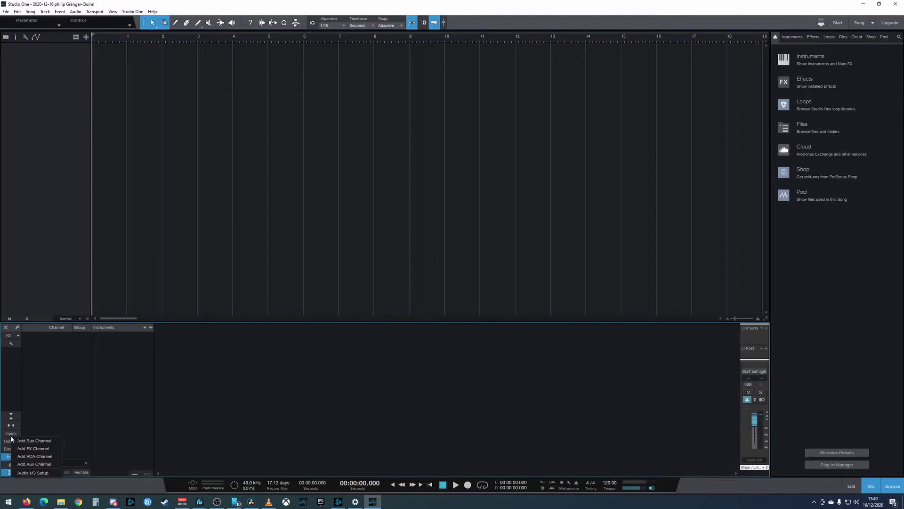
{"action": "left_click", "coordinate": [42, 475]}
{"action": "left_click_drag", "start_coordinate": [273, 163], "coordinate": [269, 150]}
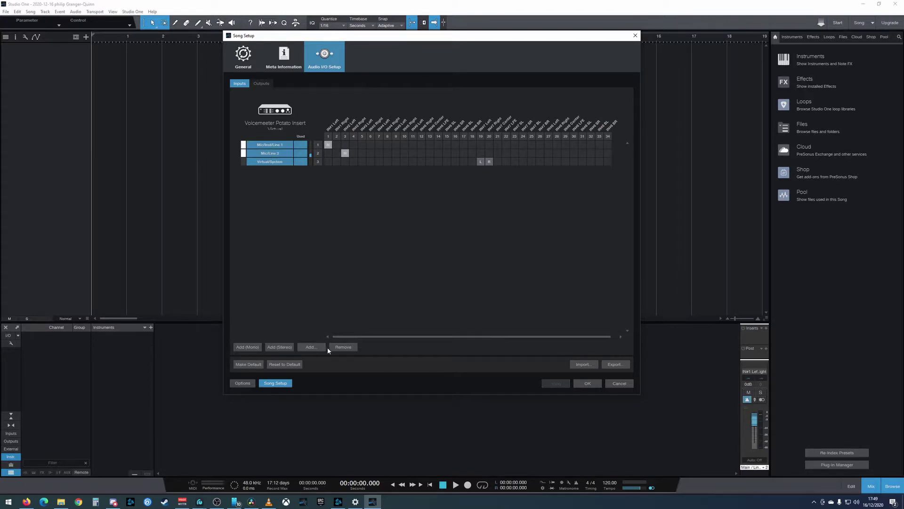
Step: Remove the three default inputs and add one mono and three stereo inputs
{"action": "left_click", "coordinate": [343, 347]}
{"action": "left_click", "coordinate": [311, 347]}
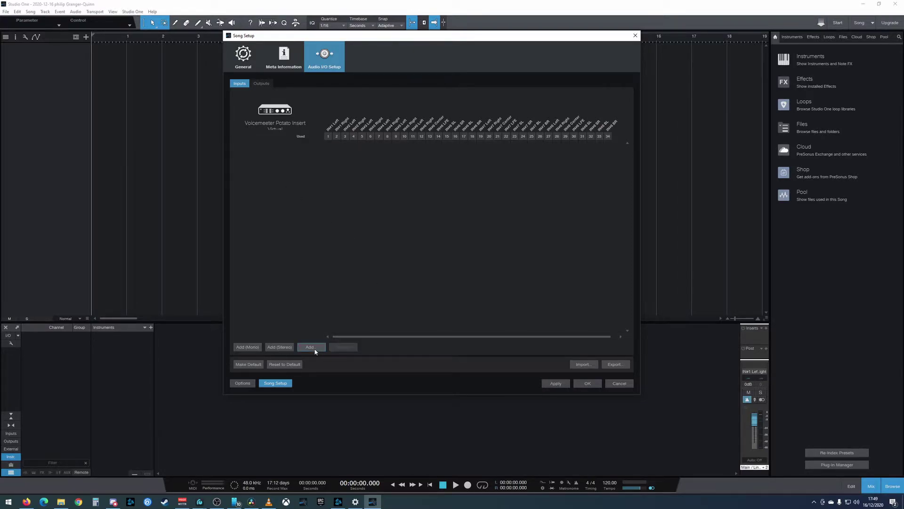
{"action": "left_click", "coordinate": [490, 289]}
{"action": "left_click", "coordinate": [257, 348]}
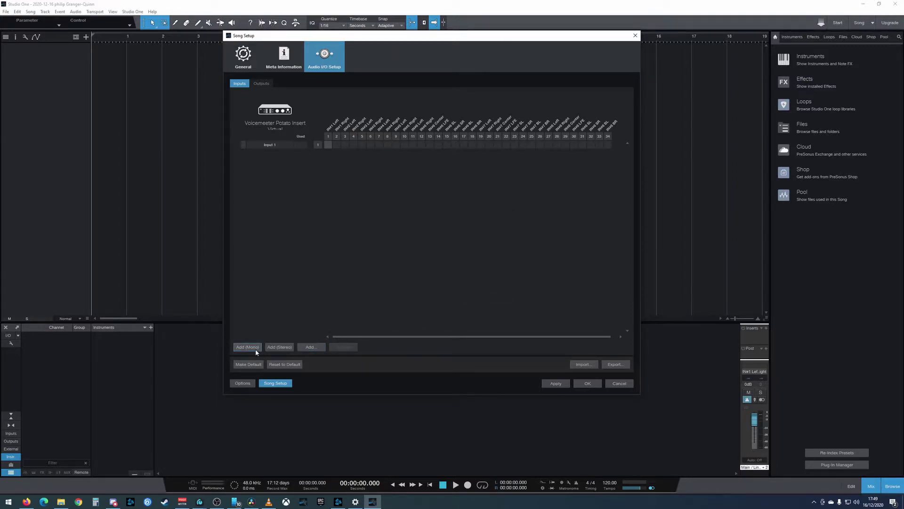
{"action": "left_click", "coordinate": [282, 347]}
{"action": "left_click", "coordinate": [282, 348]}
{"action": "left_click", "coordinate": [282, 347]}
{"action": "left_click", "coordinate": [277, 145]}
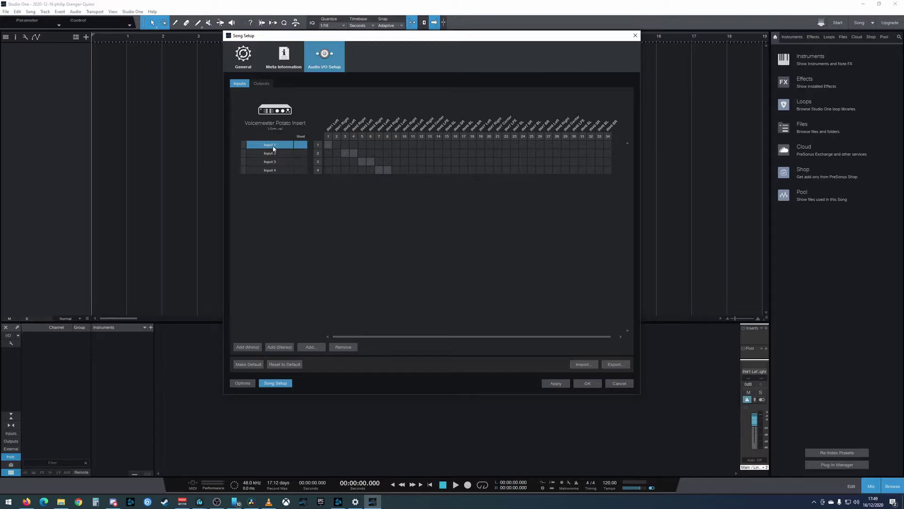
Step: Rename Input 1 to 'Mic'
{"action": "double_click", "coordinate": [274, 146]}
{"action": "type", "text": "Mic"}
{"action": "key", "text": "Return"}
Step: Bring the Voicemeeter Potato mixer to the front from the taskbar
{"action": "left_click", "coordinate": [189, 504]}
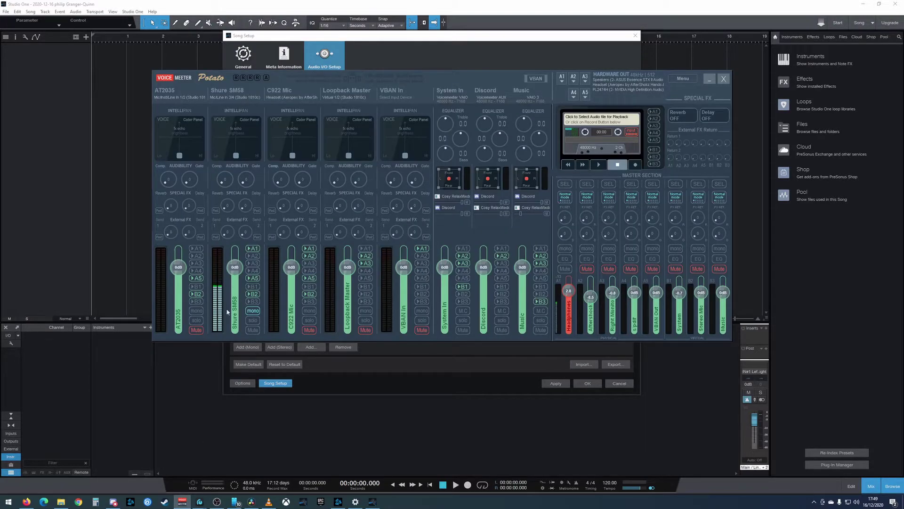